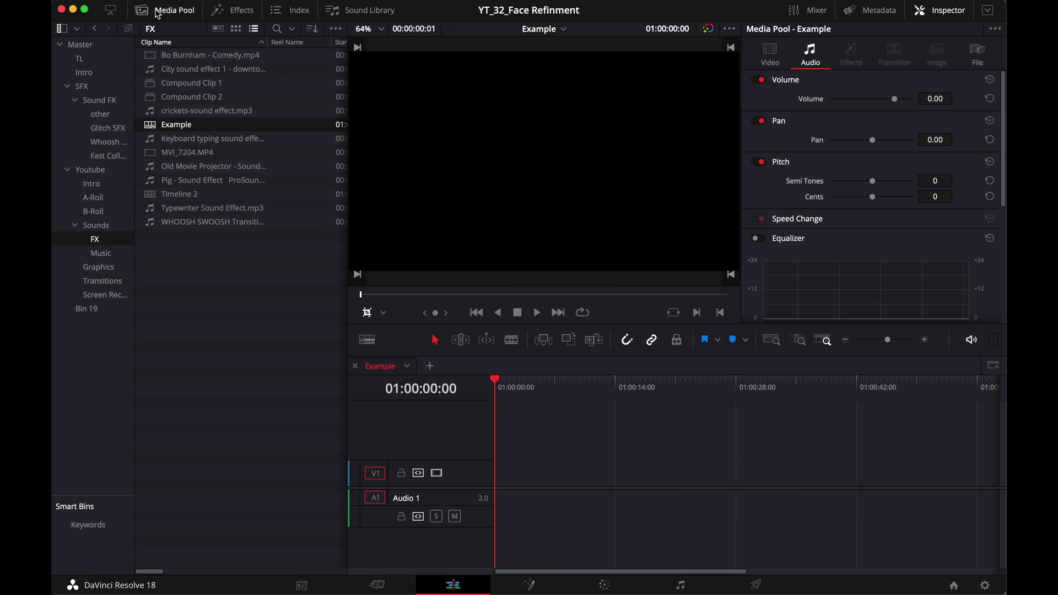
- Mark the first six seconds of MVI_7219.MP4 from the A-Roll bin and place them on V1/A1
left_click(93, 197)
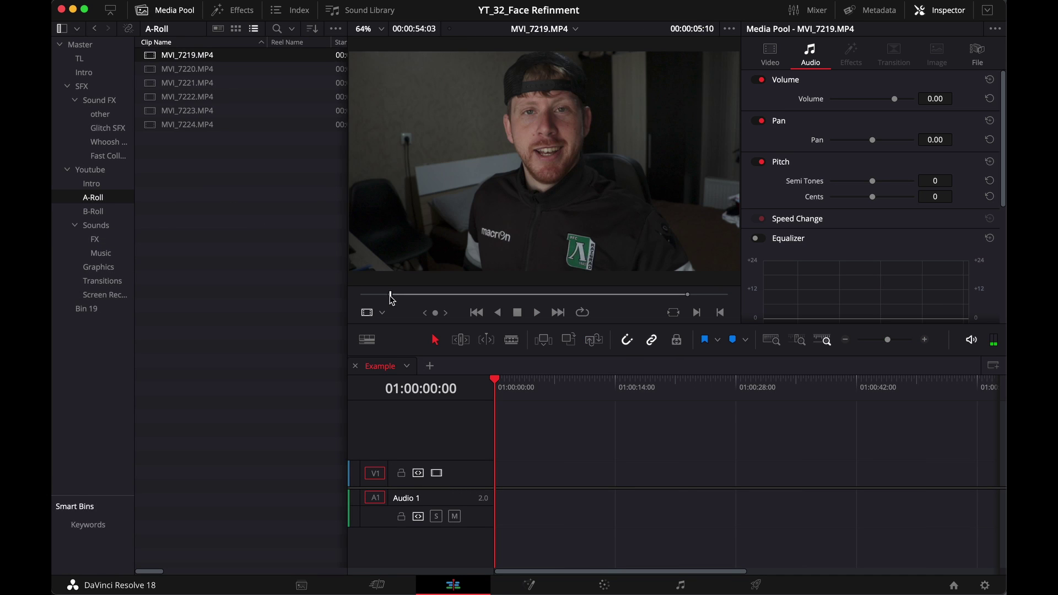
key("o")
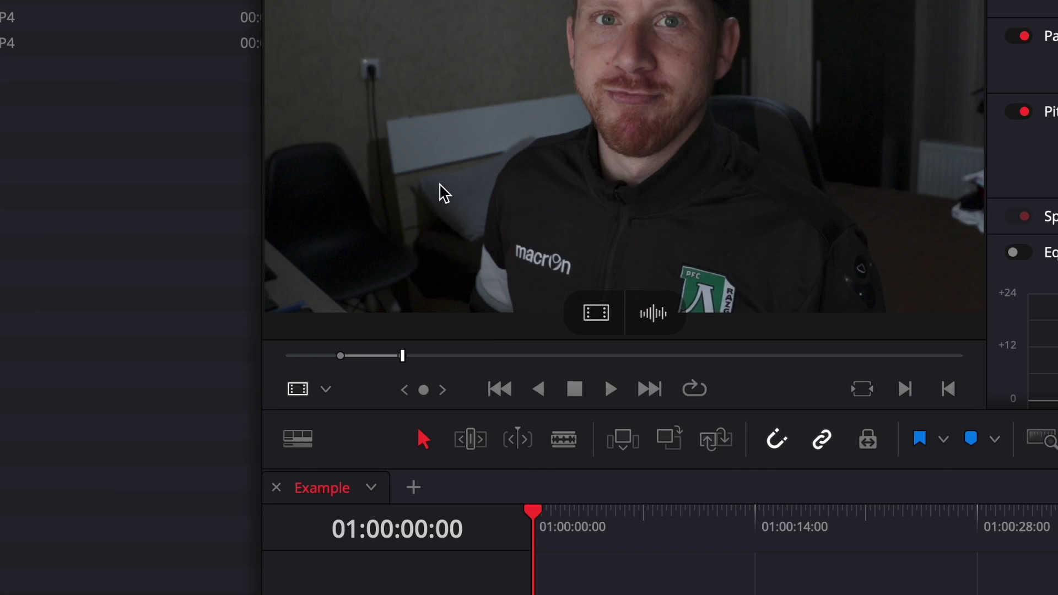
left_click_drag(451, 215, 602, 473)
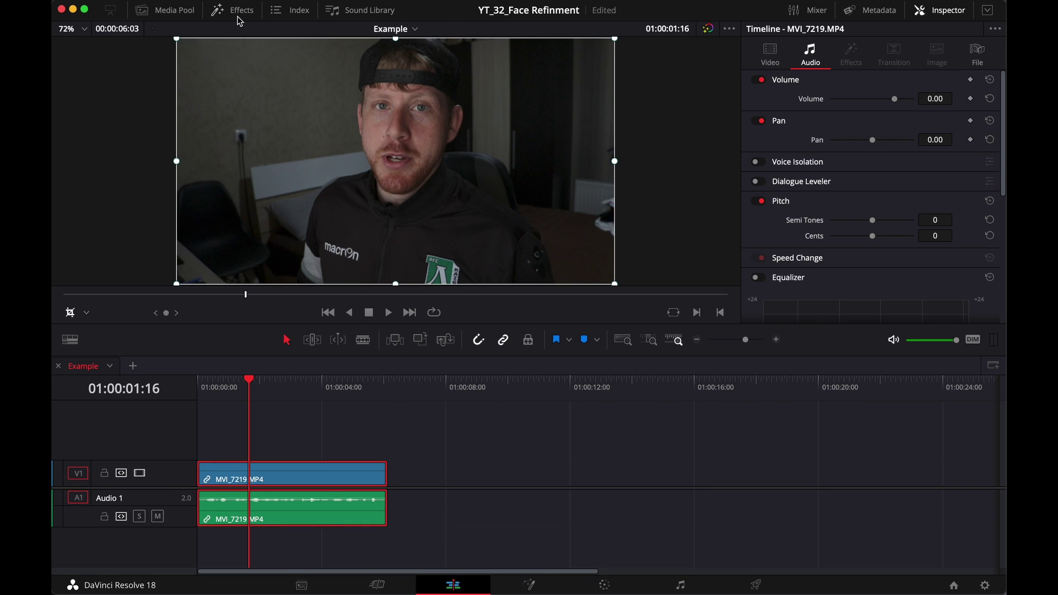
- Search the effects library for 'film' and apply Film Grain and Film Damage to the V1 clip
left_click(233, 10)
left_click(176, 52)
type("film")
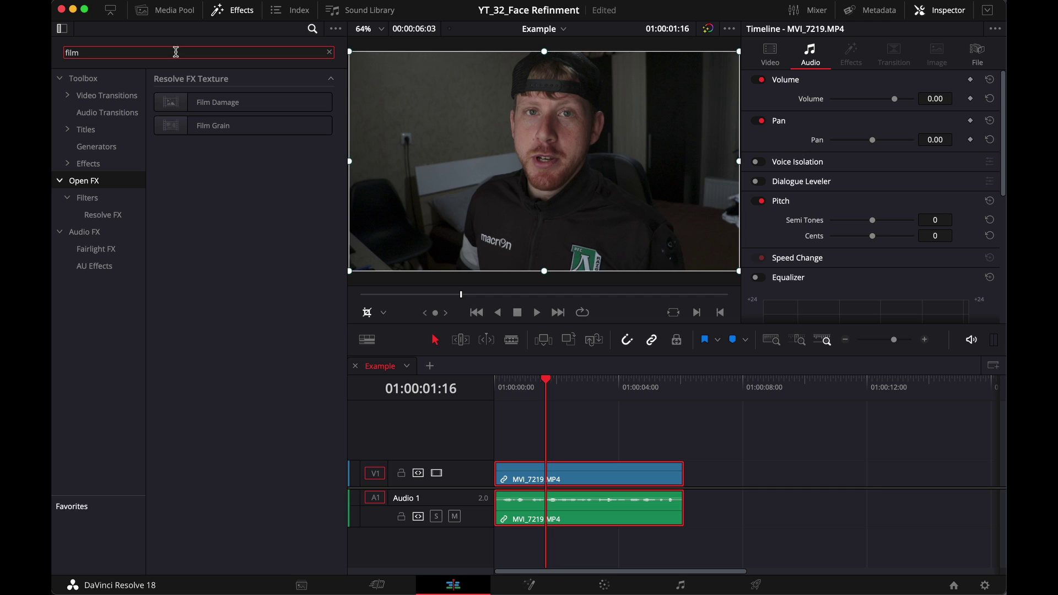
left_click_drag(193, 129, 585, 475)
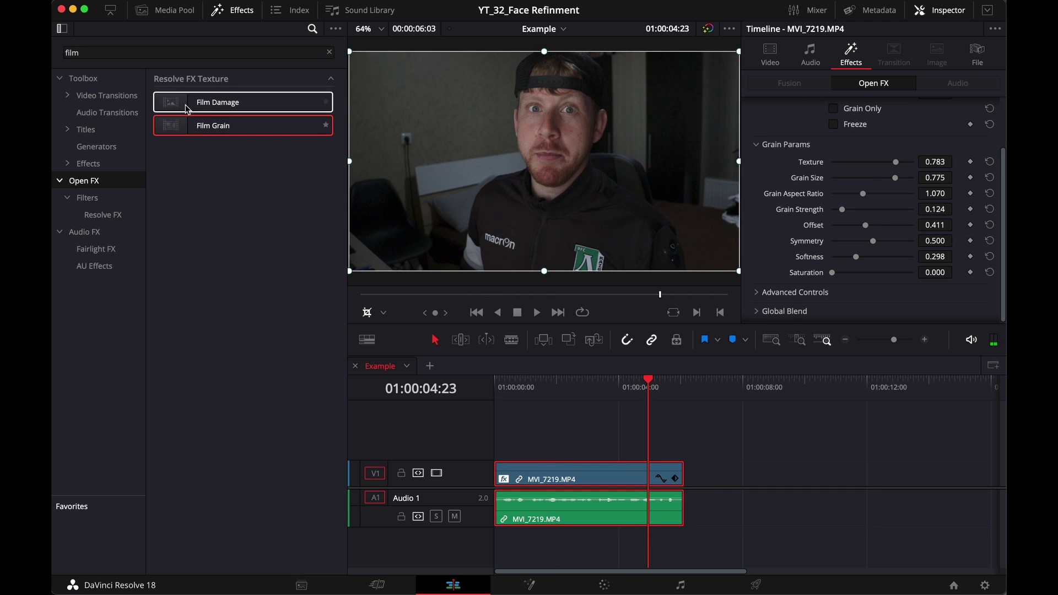
left_click_drag(187, 109, 455, 371)
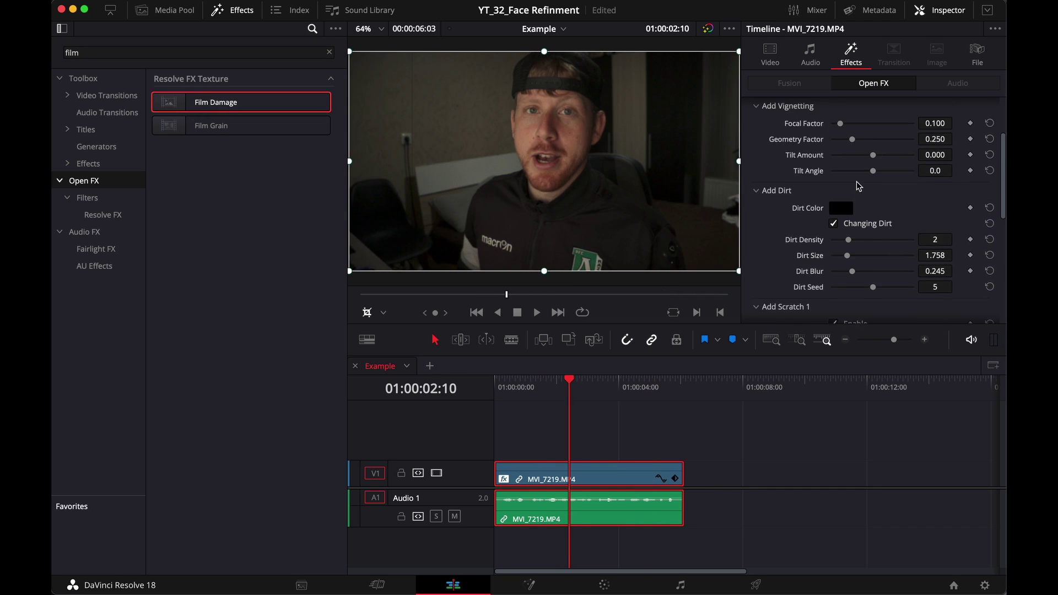
- Raise the Film Damage dirt density from 2 to 3 in the Inspector
scroll(857, 181, "down", 2)
scroll(856, 180, "down", 1)
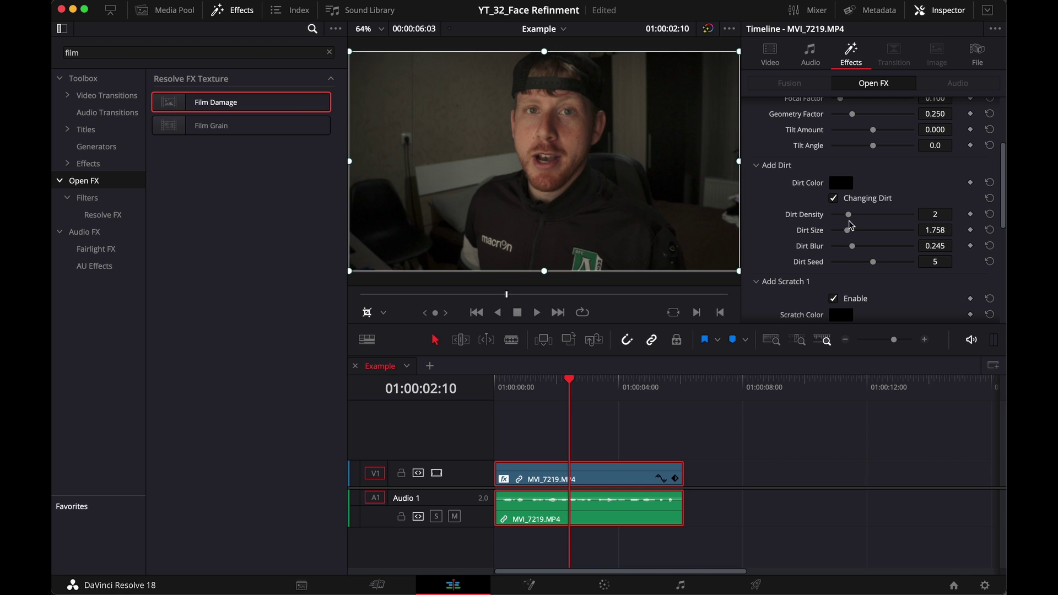
left_click_drag(850, 215, 858, 214)
scroll(457, 107, "up", 2)
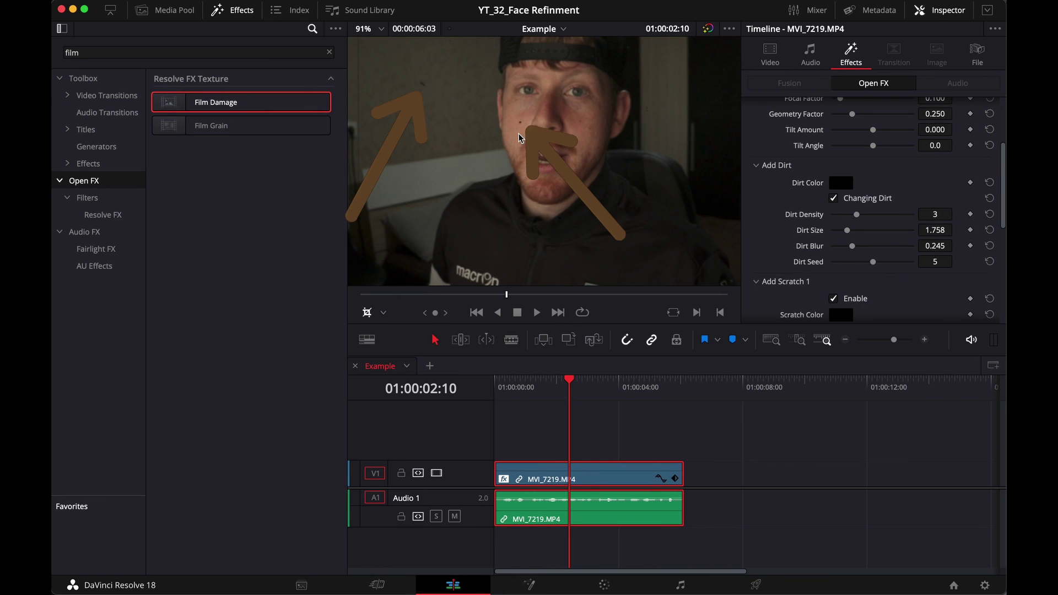
scroll(519, 138, "down", 2)
scroll(771, 246, "down", 5)
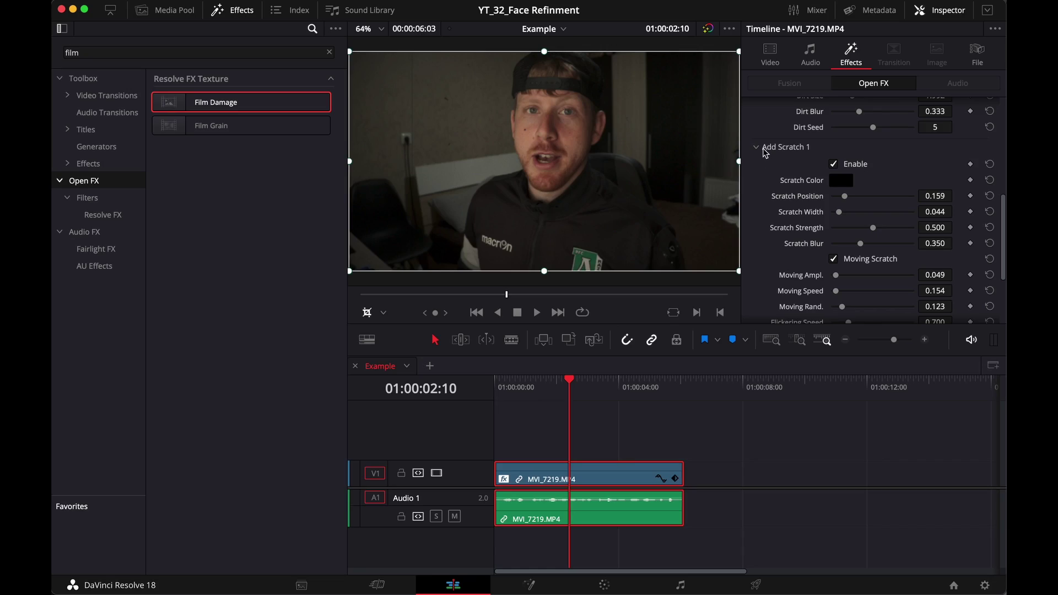
- Enable the second Film Damage scratch and move it to position 0.504, near the frame's middle
left_click(759, 148)
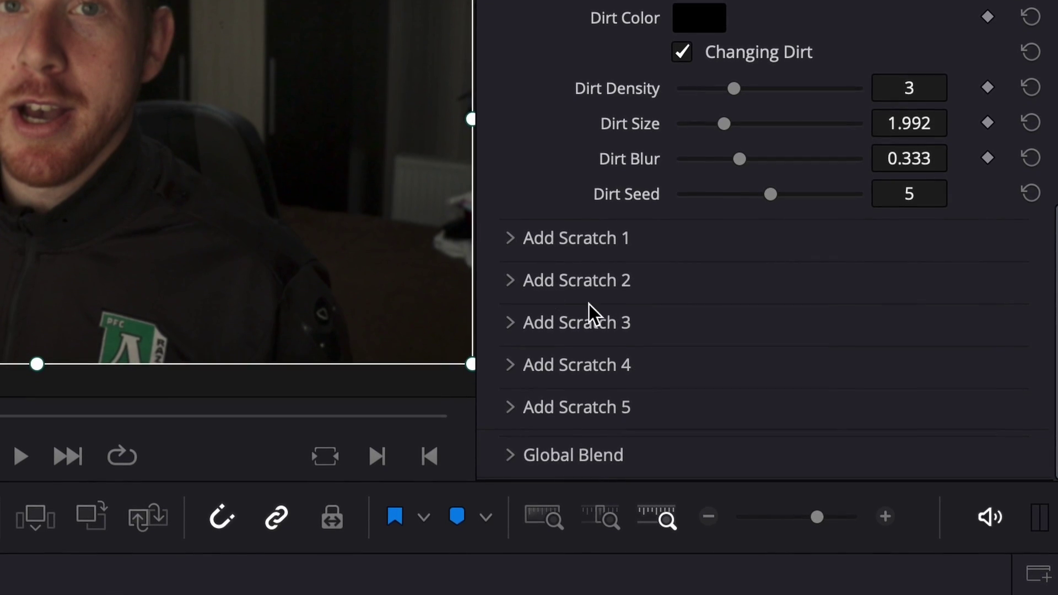
left_click(511, 275)
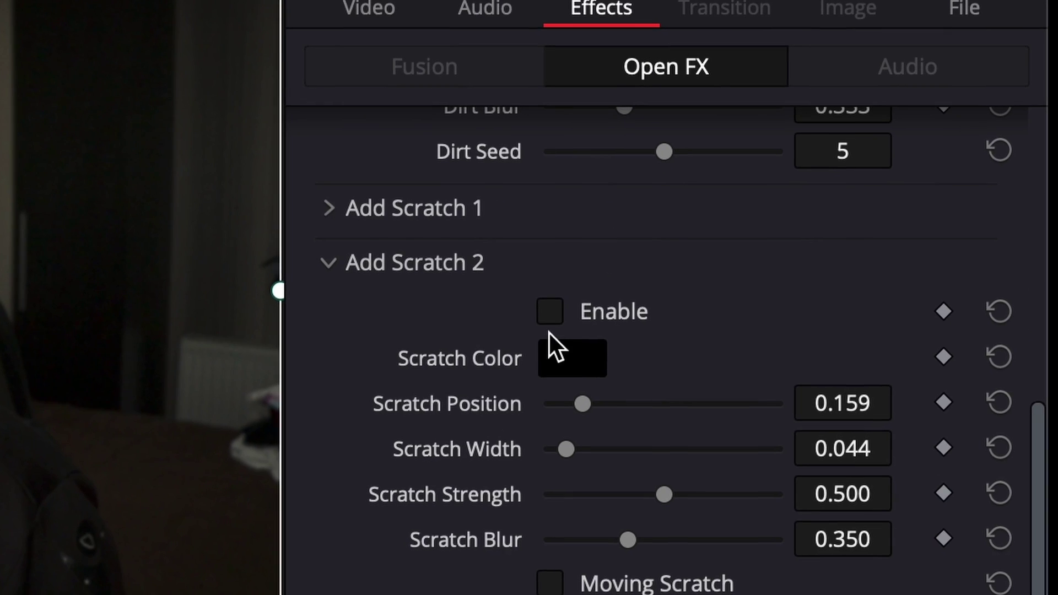
left_click(544, 318)
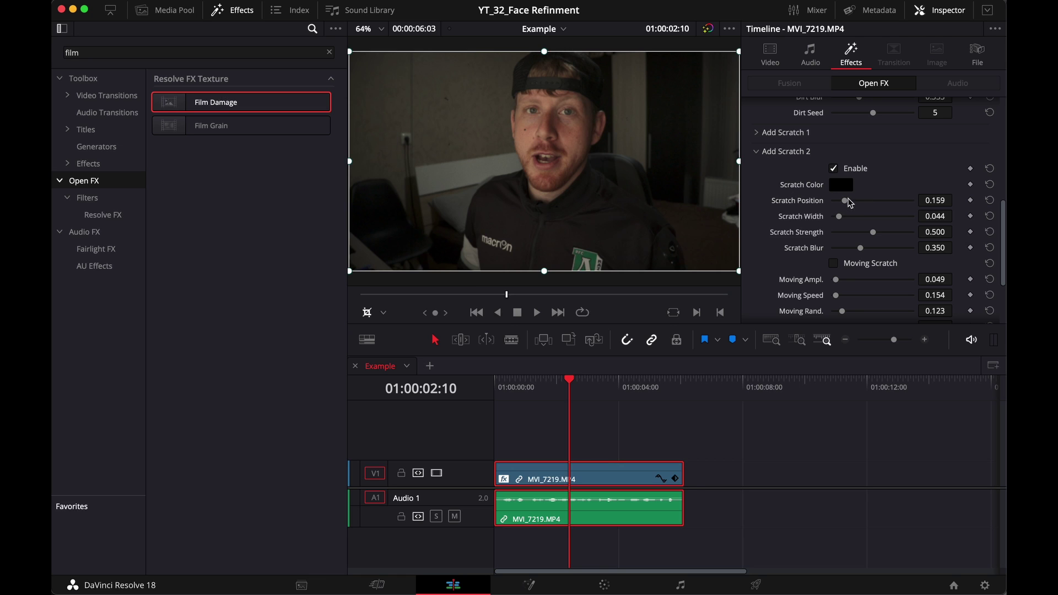
left_click_drag(849, 202, 872, 205)
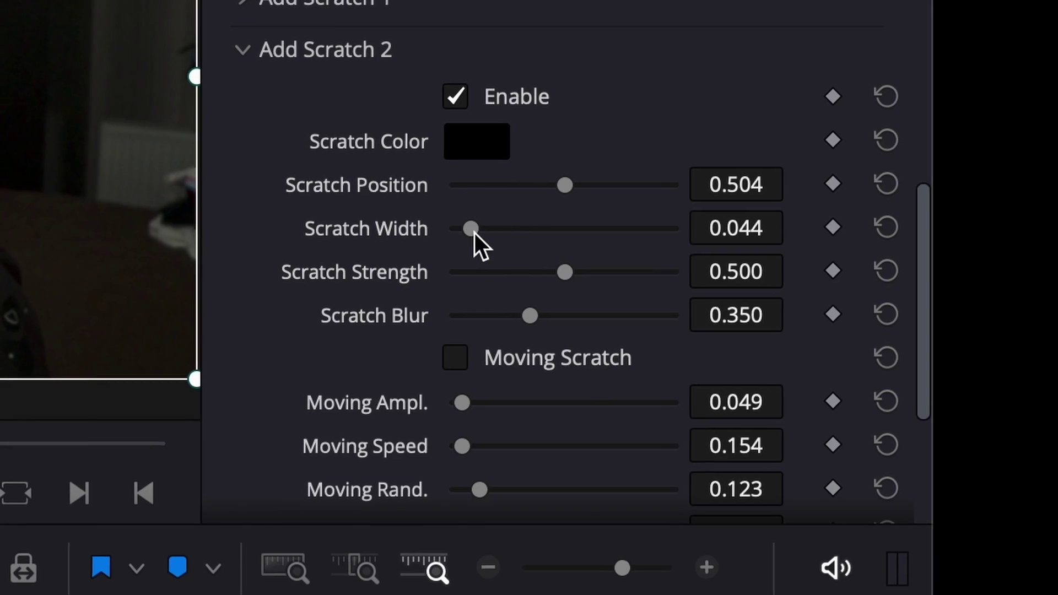
- Set scratch 2 to width 0.066, strength 0.140, blur 0.449, and make it a moving scratch
left_click_drag(474, 233, 512, 231)
left_click_drag(596, 275, 514, 275)
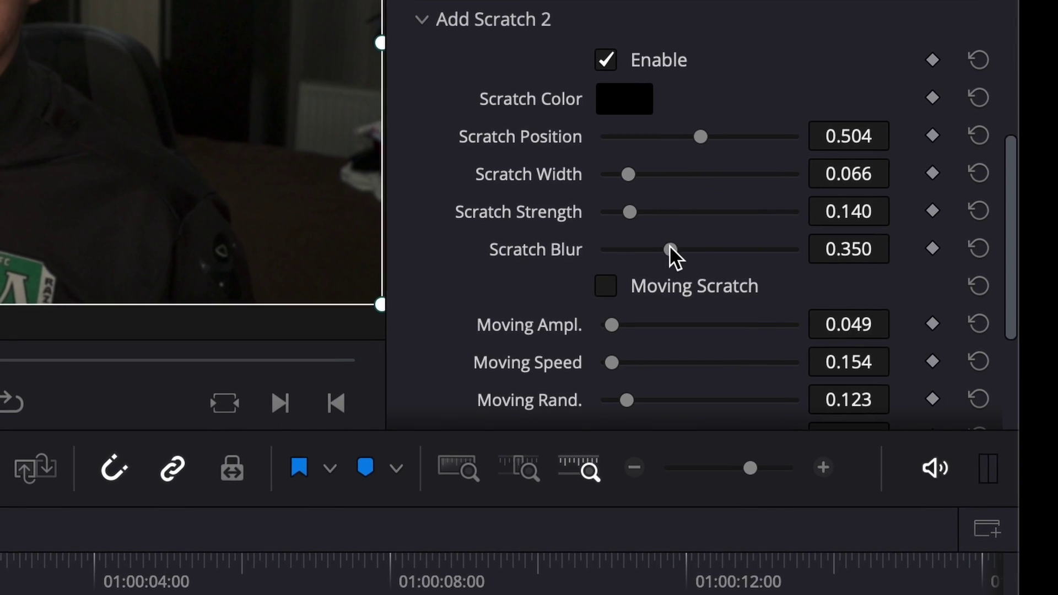
mouse_move(670, 246)
left_mouse_down()
mouse_move(746, 249)
mouse_move(690, 250)
left_mouse_up()
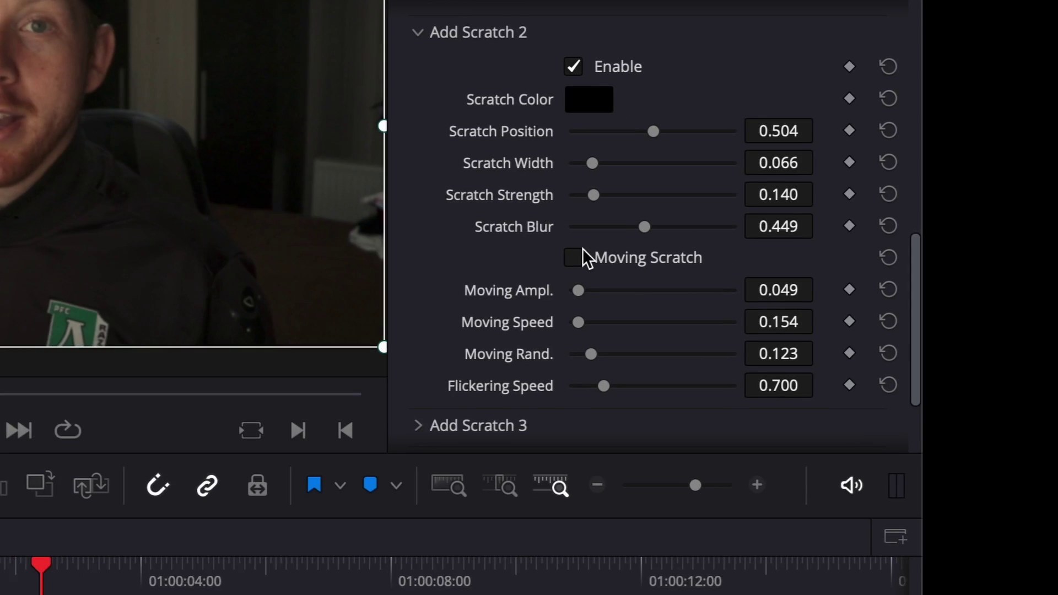
left_click(833, 227)
scroll(833, 227, "down", 1)
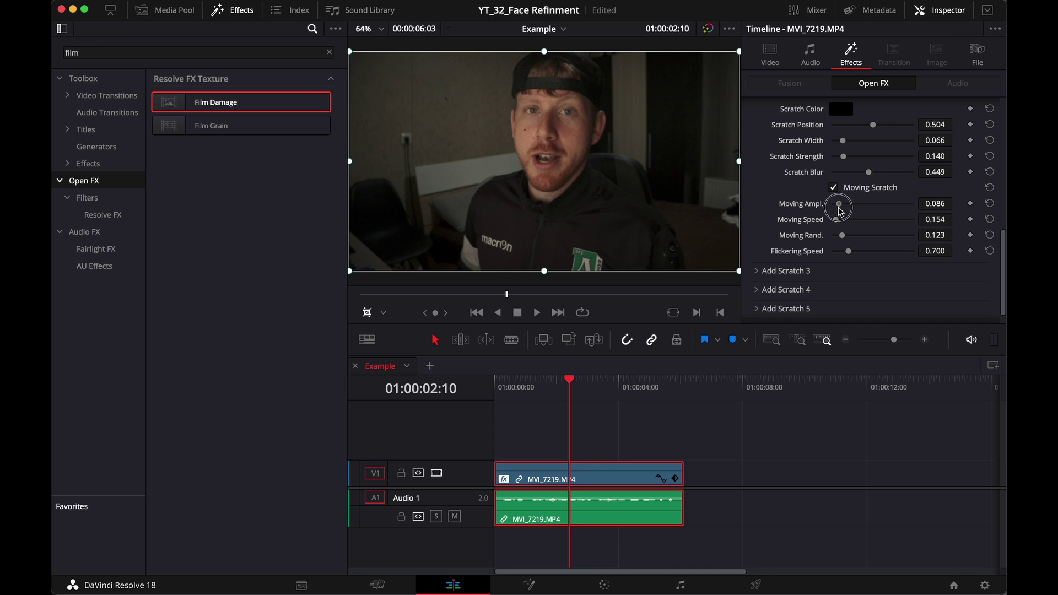
left_click_drag(837, 204, 845, 208)
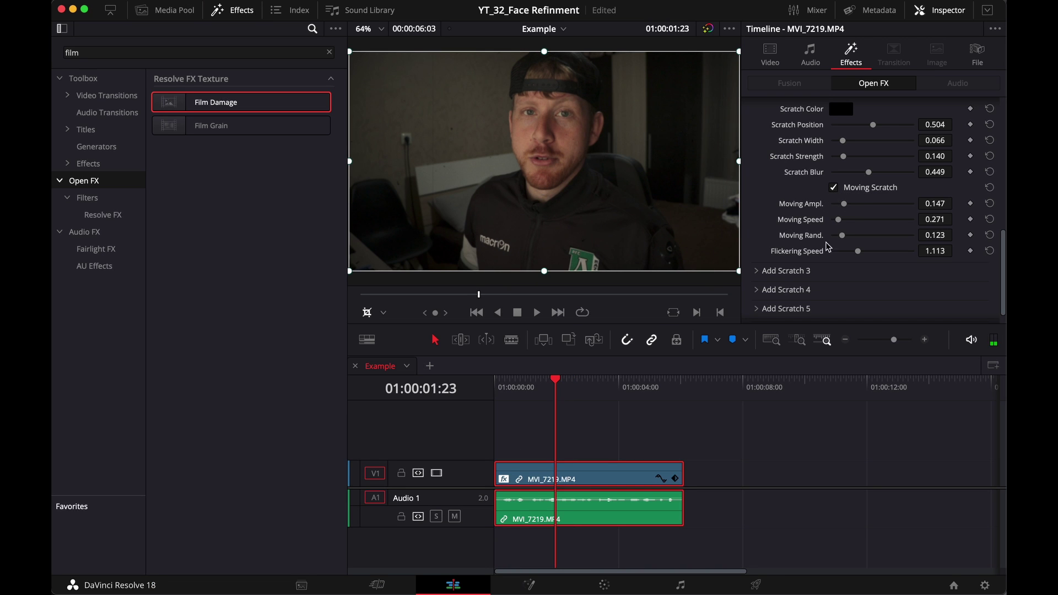
scroll(828, 247, "up", 6)
left_click(595, 516)
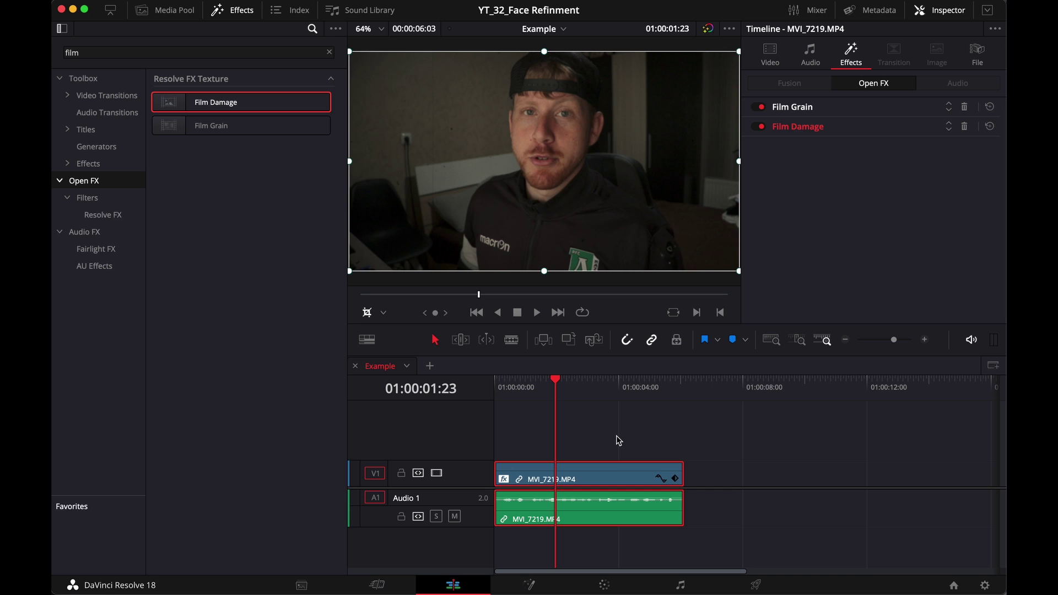
- On a new serial colour node, pull both Sat vs Sat curve endpoints down for black-and-white
left_click(604, 585)
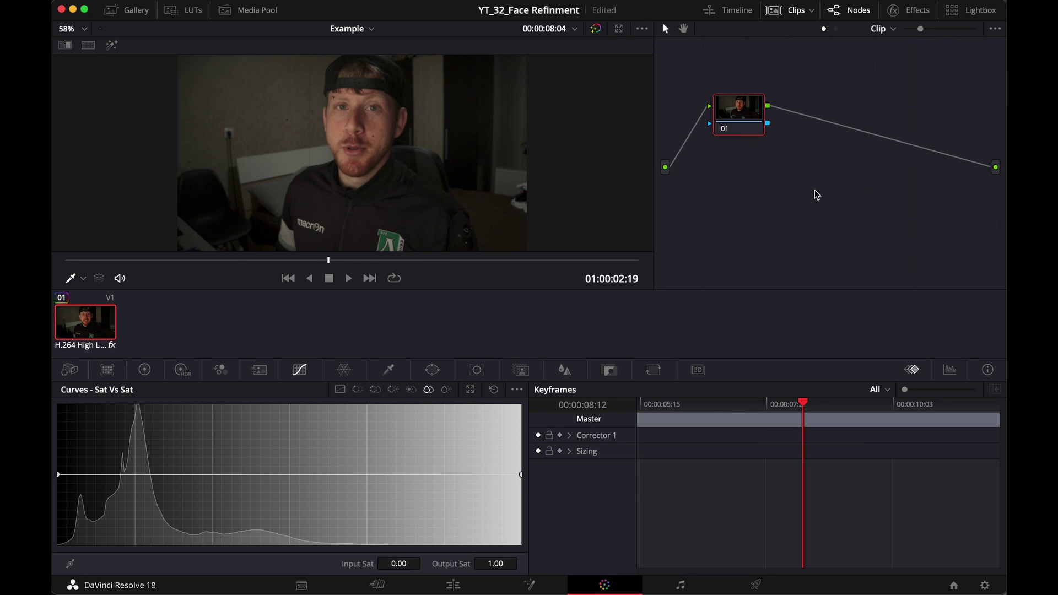
key("alt+s")
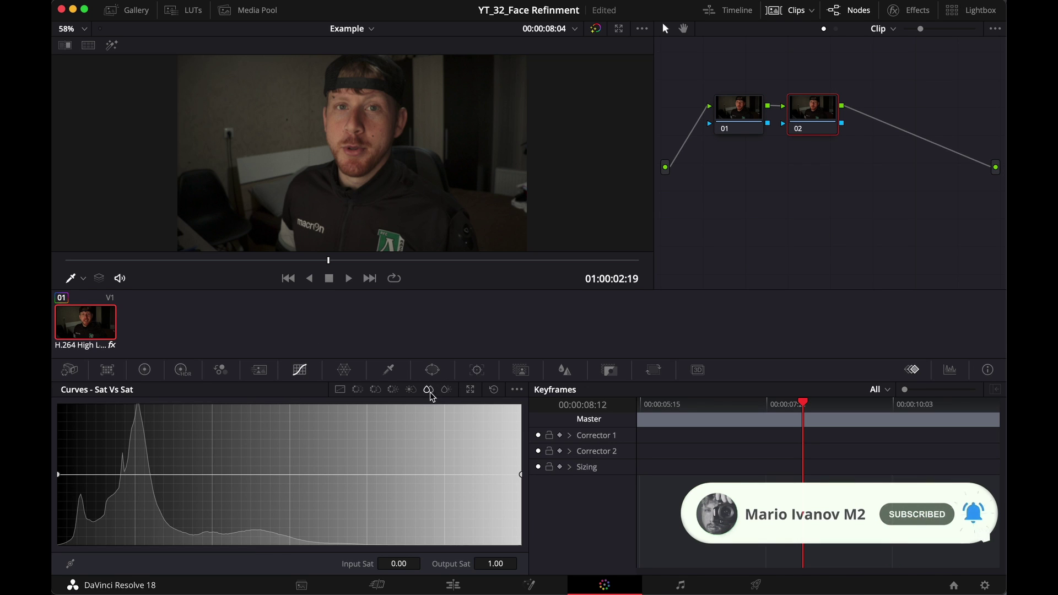
left_click_drag(522, 474, 521, 543)
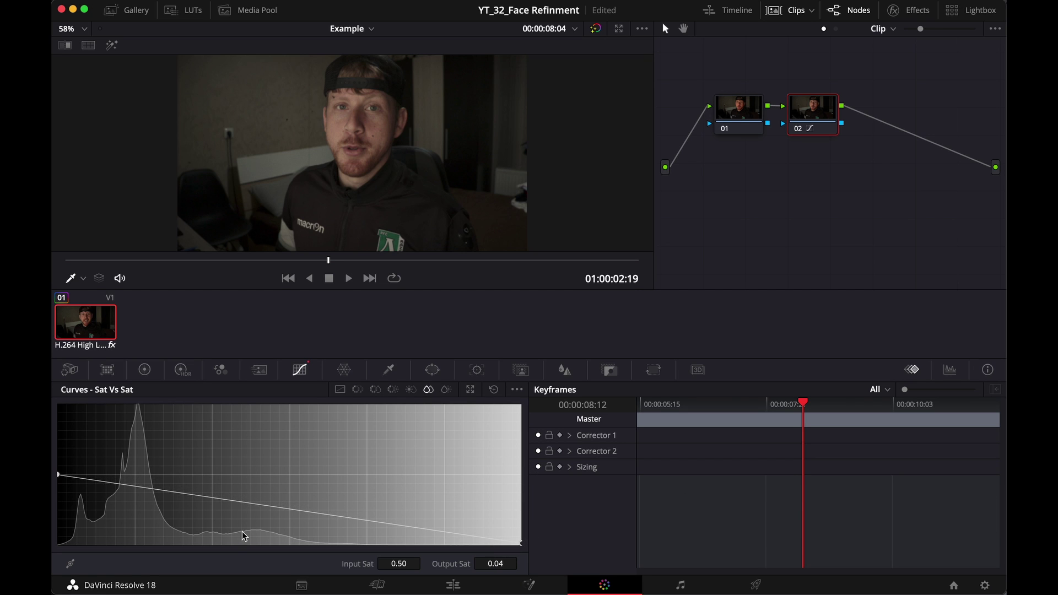
left_click_drag(58, 474, 58, 543)
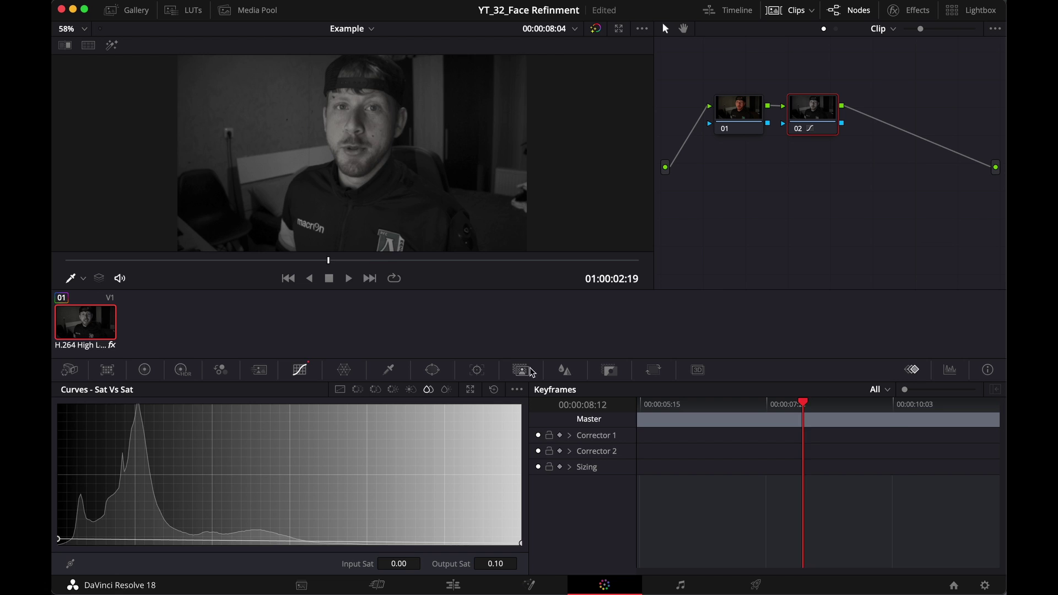
- Scrub later into the clip to check the look, then show its transform settings in the Inspector
left_click(470, 260)
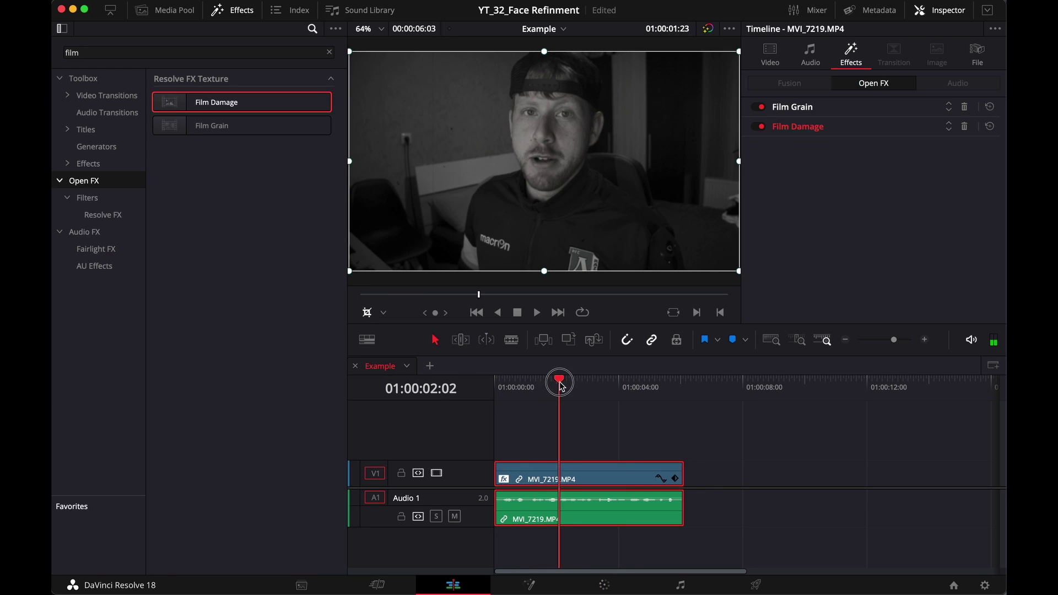
left_click_drag(562, 387, 604, 390)
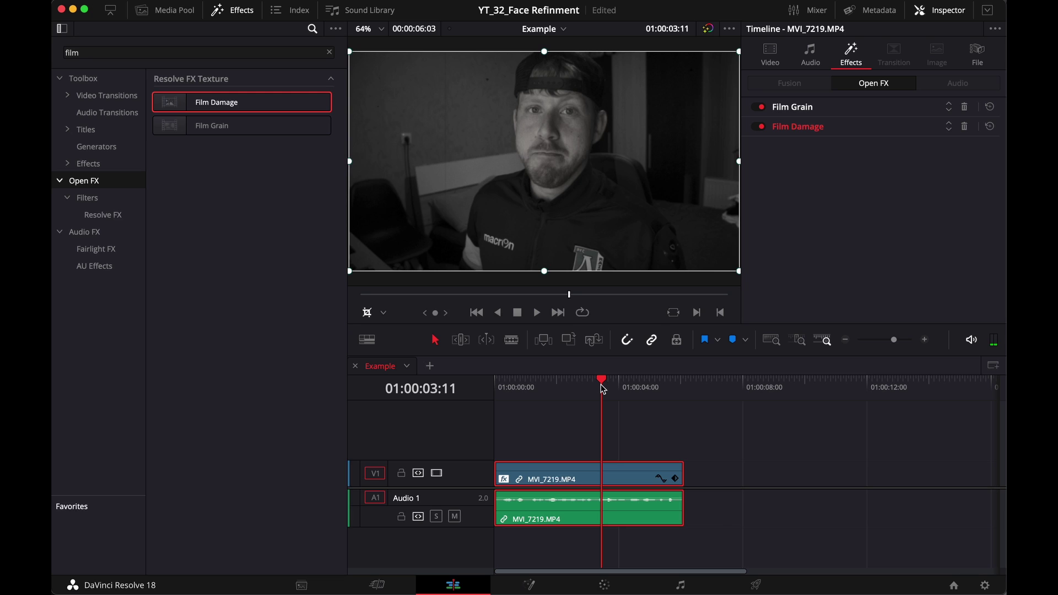
left_click(770, 55)
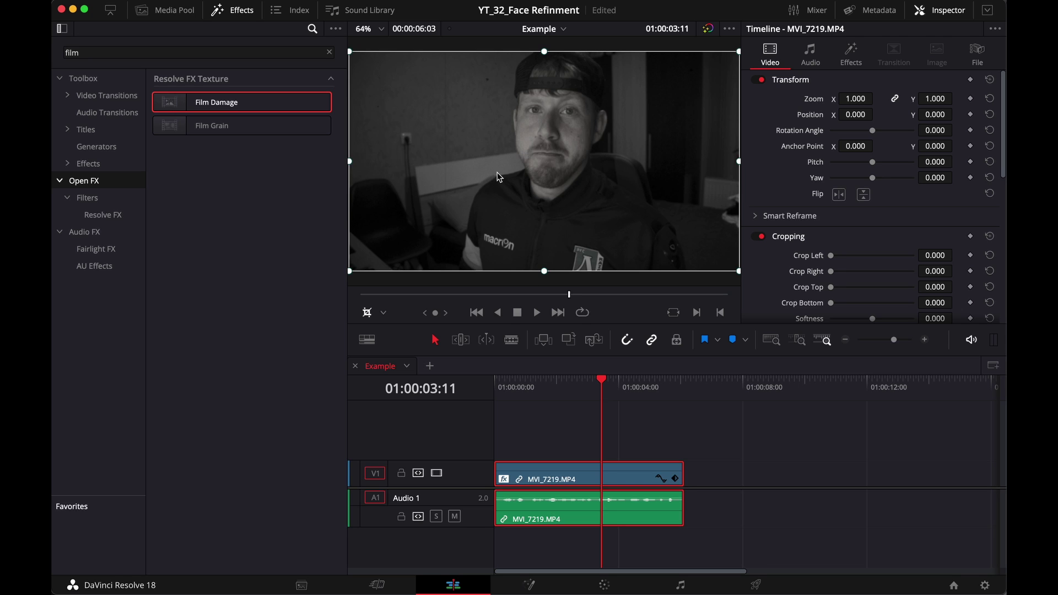
- Search the effects library for 'ca' and apply Camera Shake to the talking-head clip
left_click(329, 52)
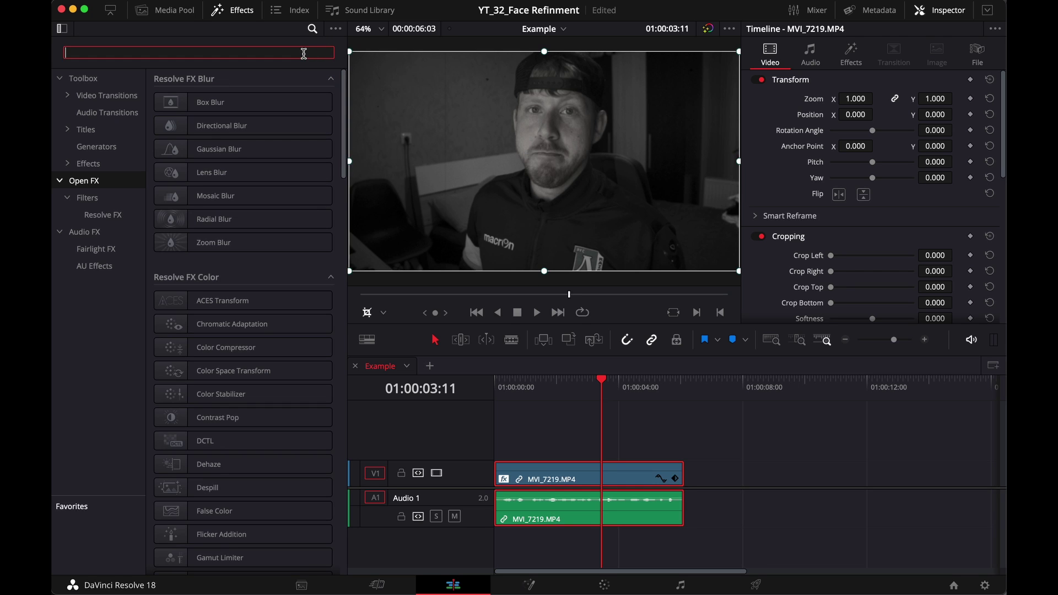
type("ca")
left_click(190, 161)
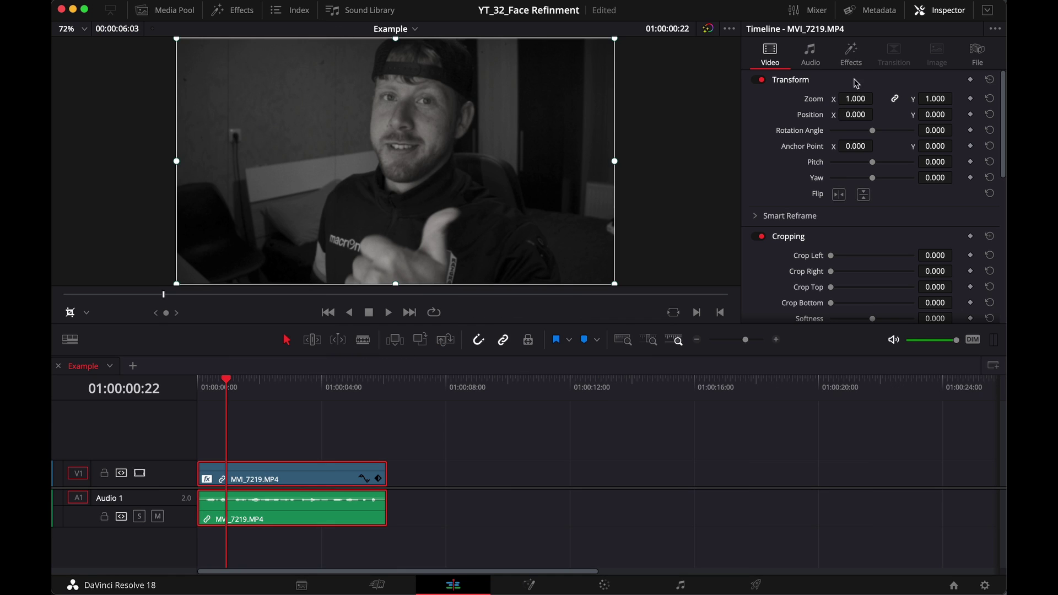
- Expand Camera Shake in Open FX and lower its motion scale and speed scale
left_click(851, 55)
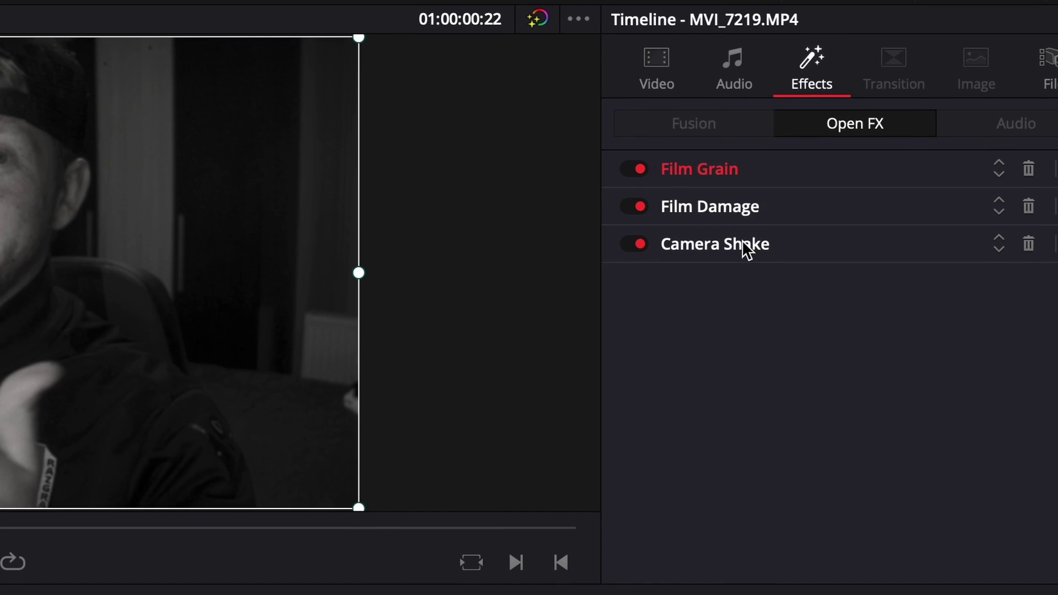
left_click(837, 151)
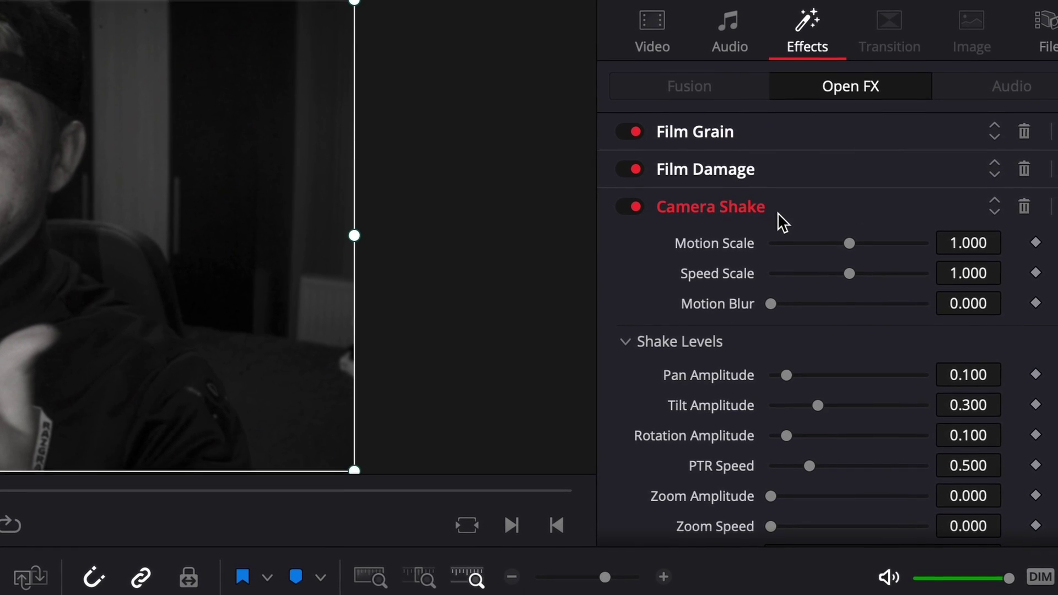
left_click_drag(851, 253, 838, 252)
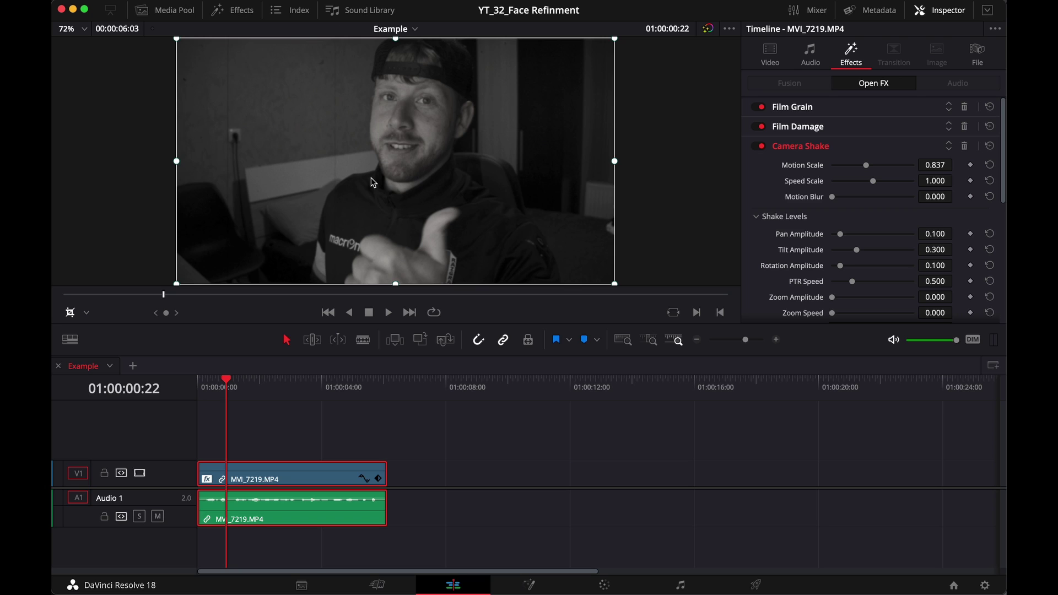
left_click(846, 165)
left_click(841, 181)
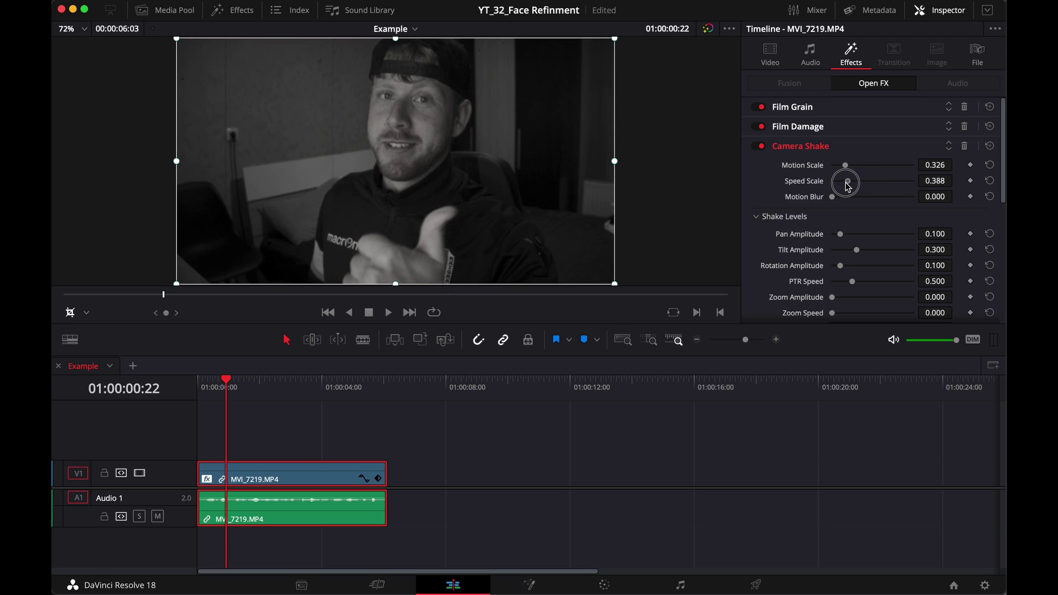
- Remove pan amplitude, lower tilt, and shorten the shake pauses while making them less random
scroll(831, 183, "down", 2)
left_click_drag(841, 180, 827, 177)
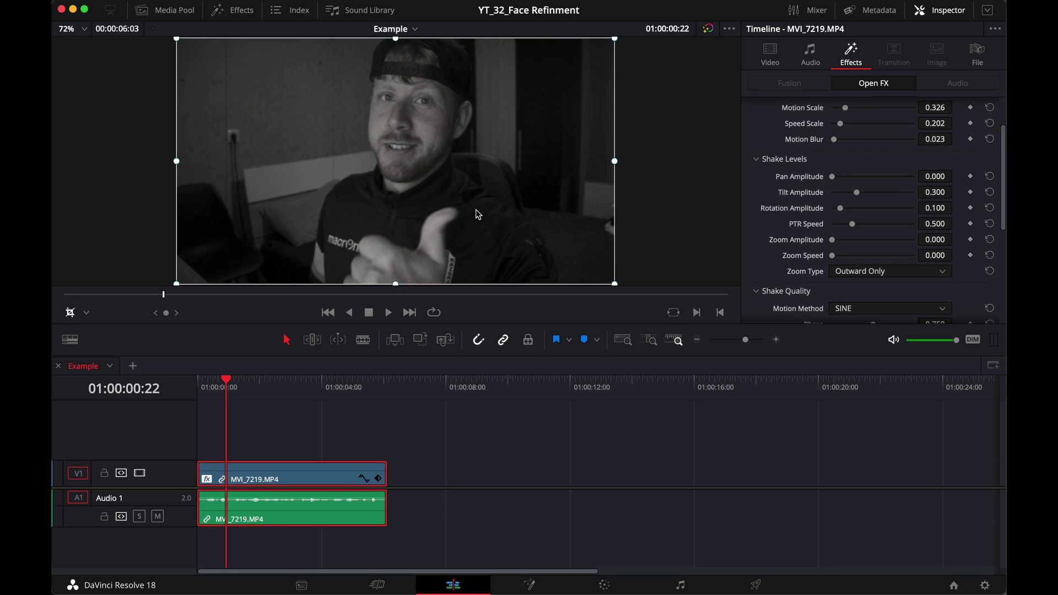
left_click_drag(858, 192, 854, 193)
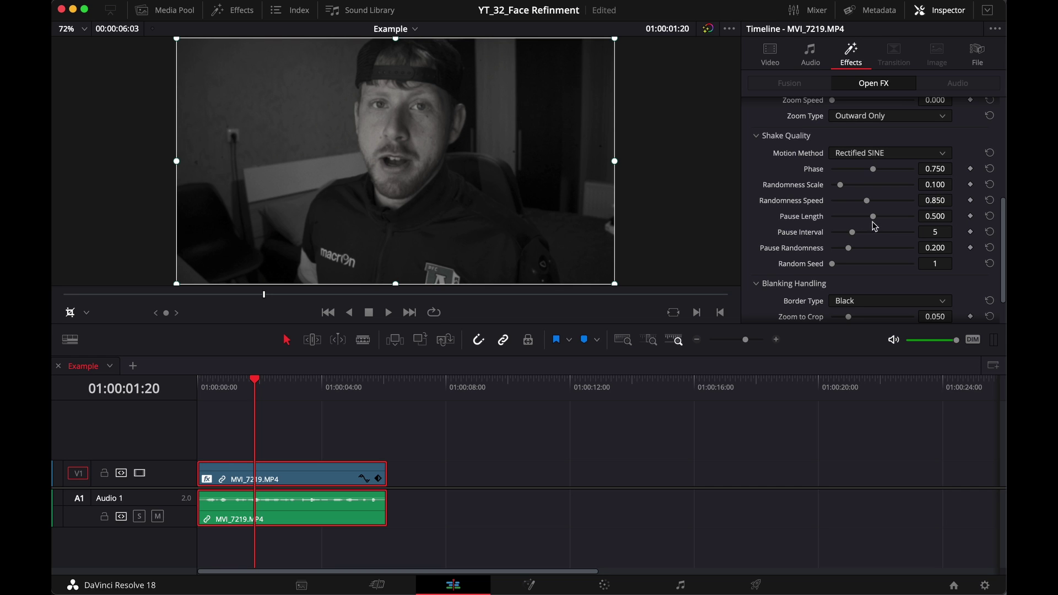
left_click_drag(876, 222, 844, 233)
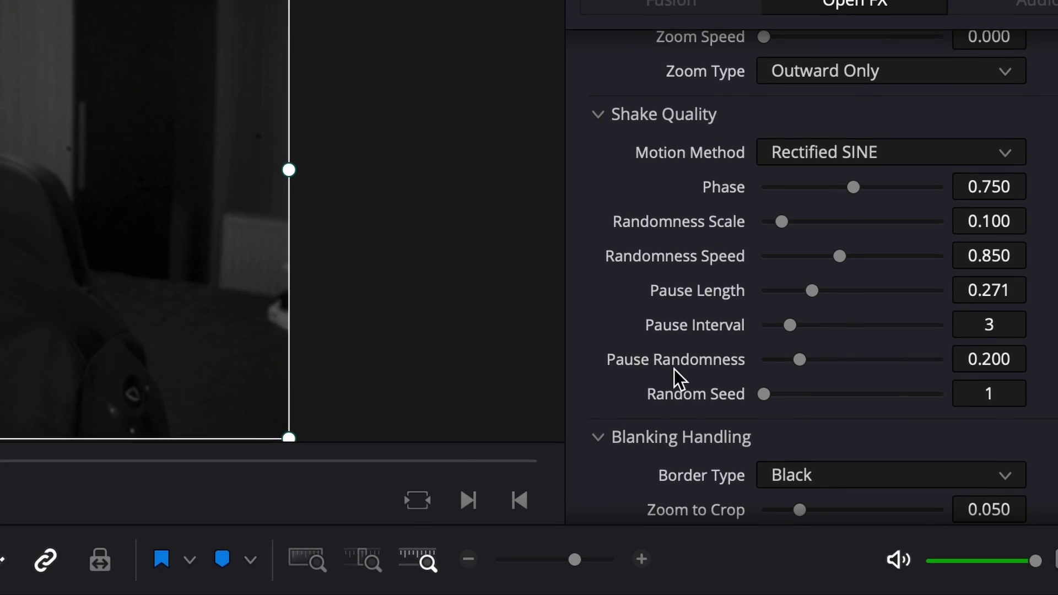
left_click_drag(801, 349, 781, 358)
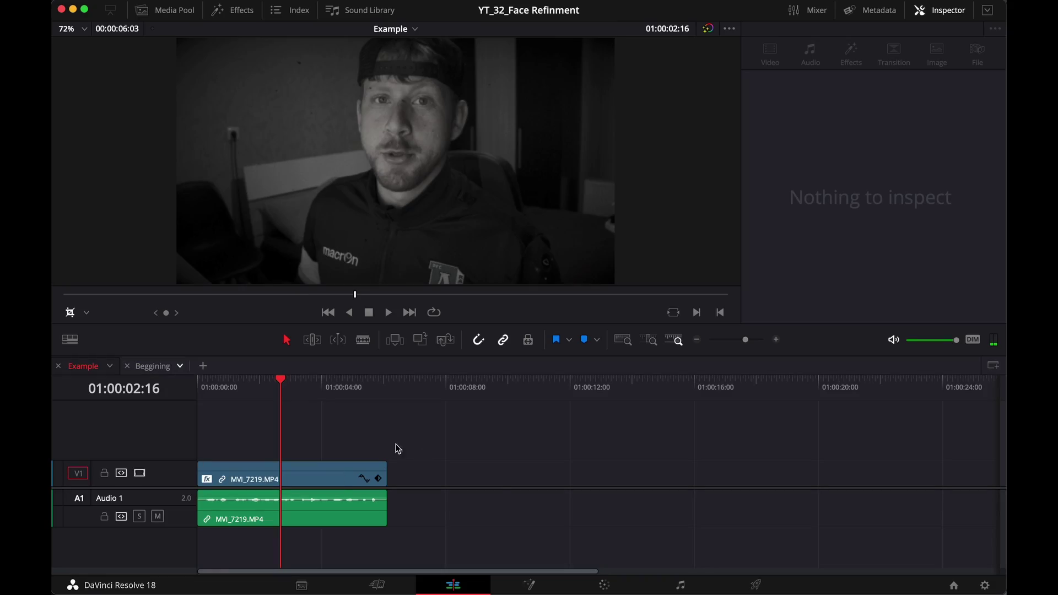
- Select the MVI_7219 clip on the Example timeline so its audio settings appear in the Inspector
left_click(317, 466)
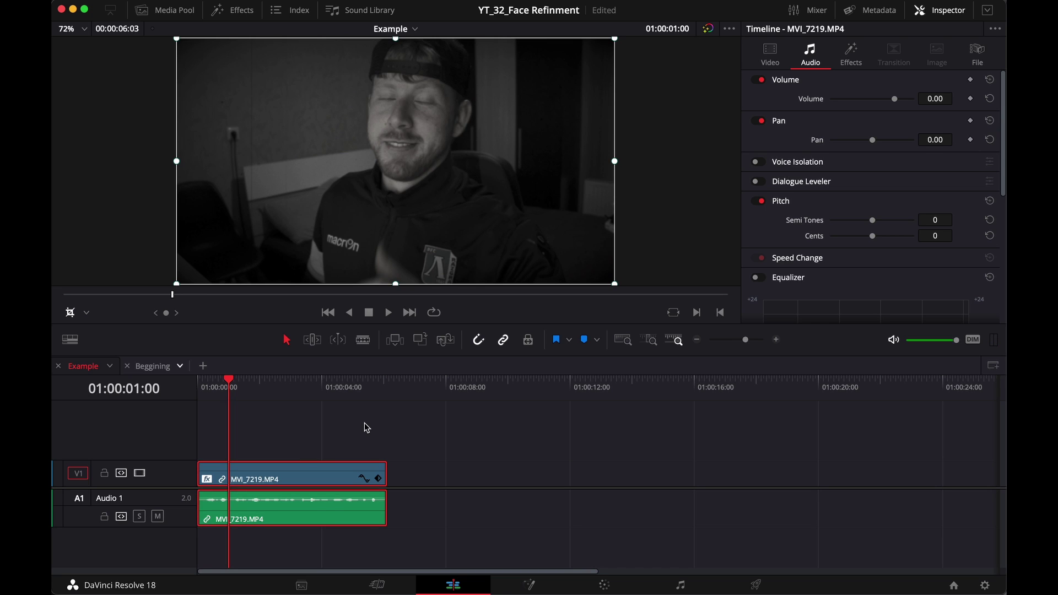
- Place 'Old Movie Projector - Sound Effect (HD).mp3' from the FX bin on A2 at the timeline start
left_click(168, 11)
left_click(95, 239)
left_click_drag(159, 166, 678, 559)
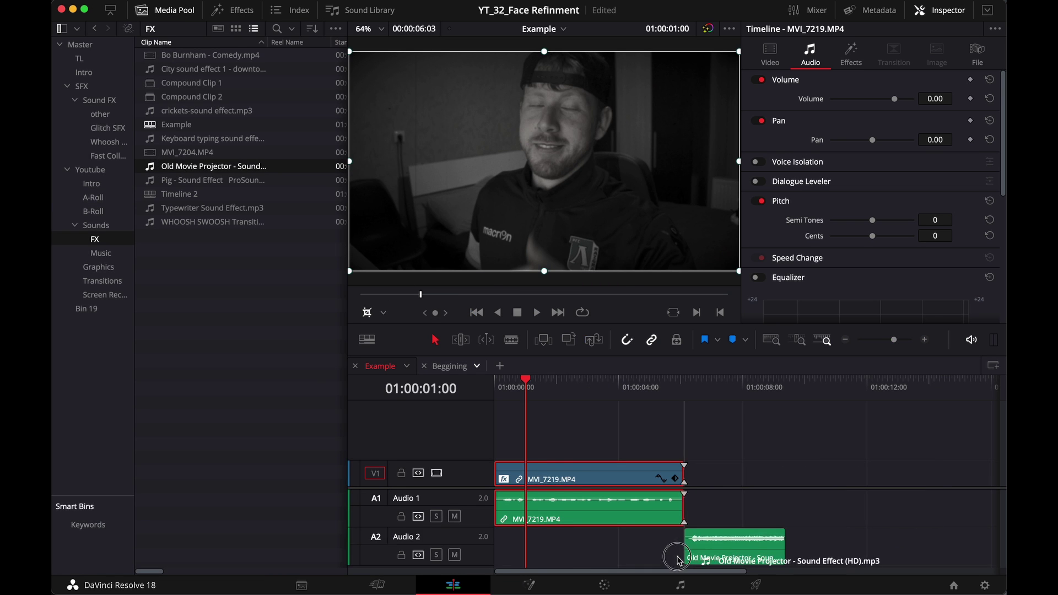
left_click_drag(678, 559, 679, 560)
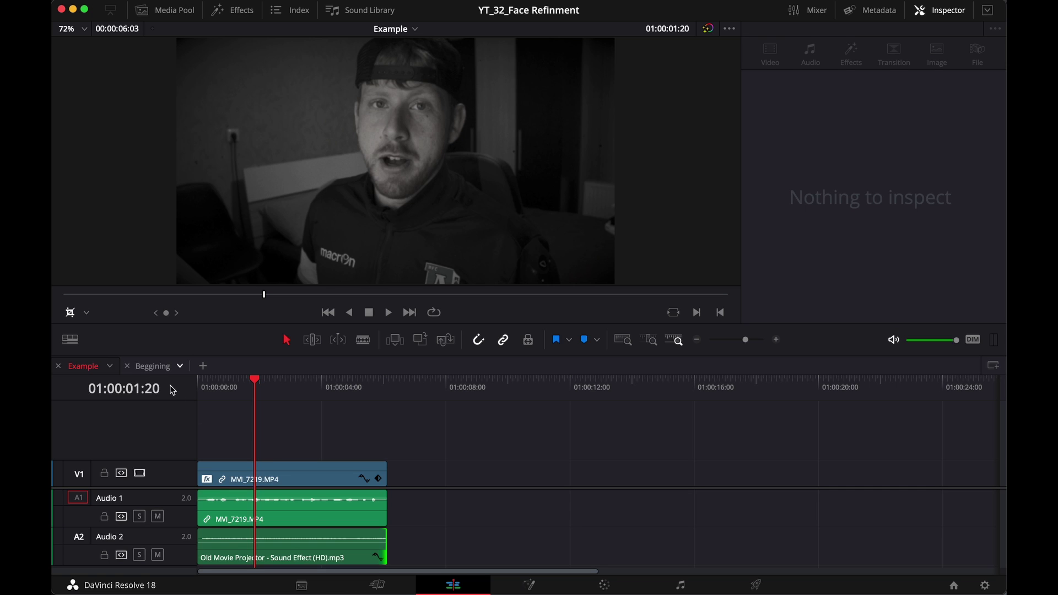
- In the Beggining timeline, select MVI_7219 and bring up its AUGraphicEQ window on the Fairlight page
left_click(157, 372)
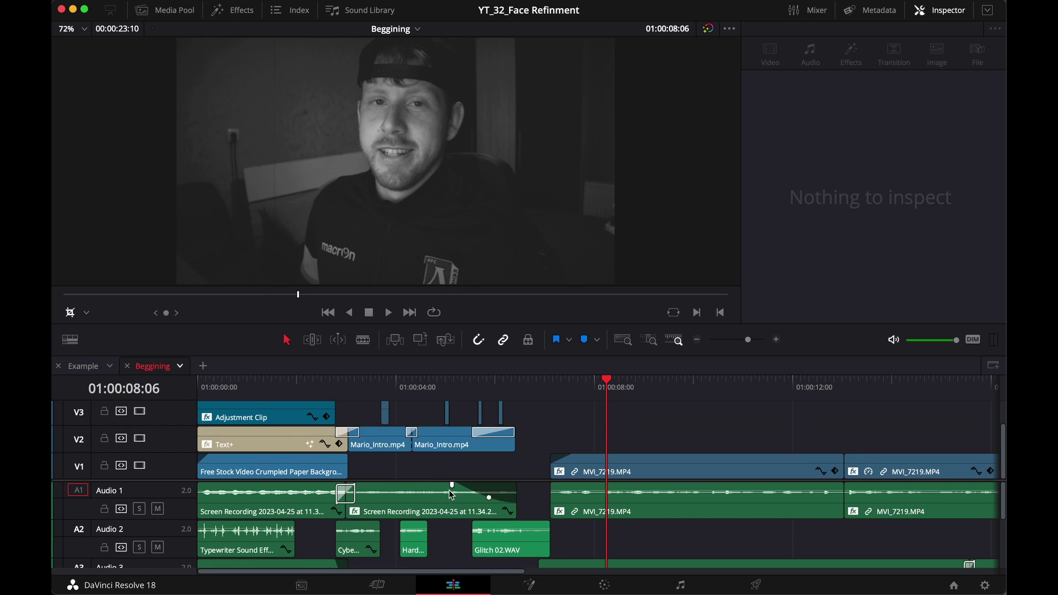
left_click(619, 510)
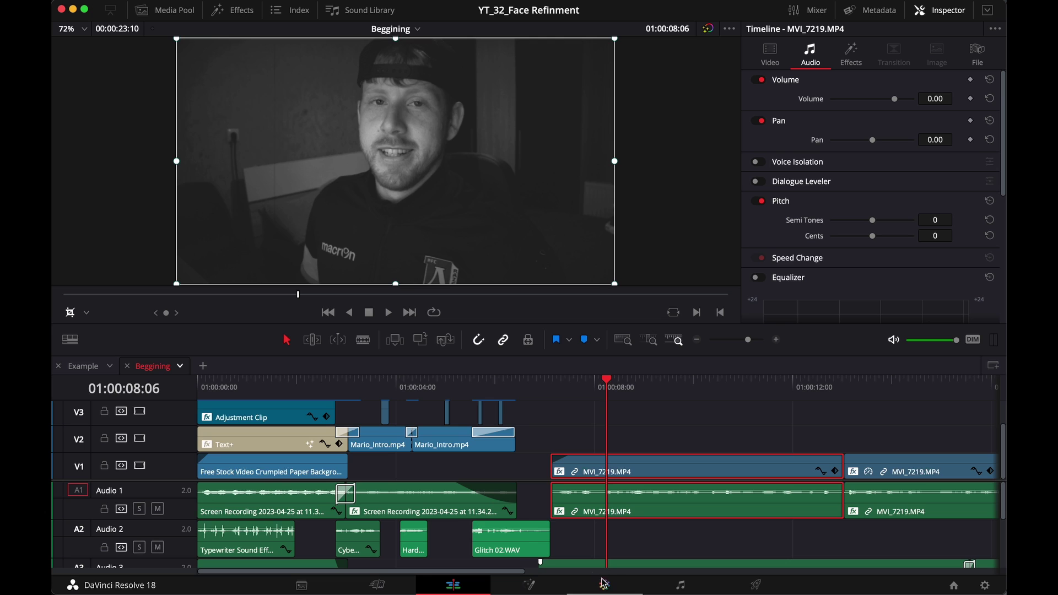
left_click(661, 586)
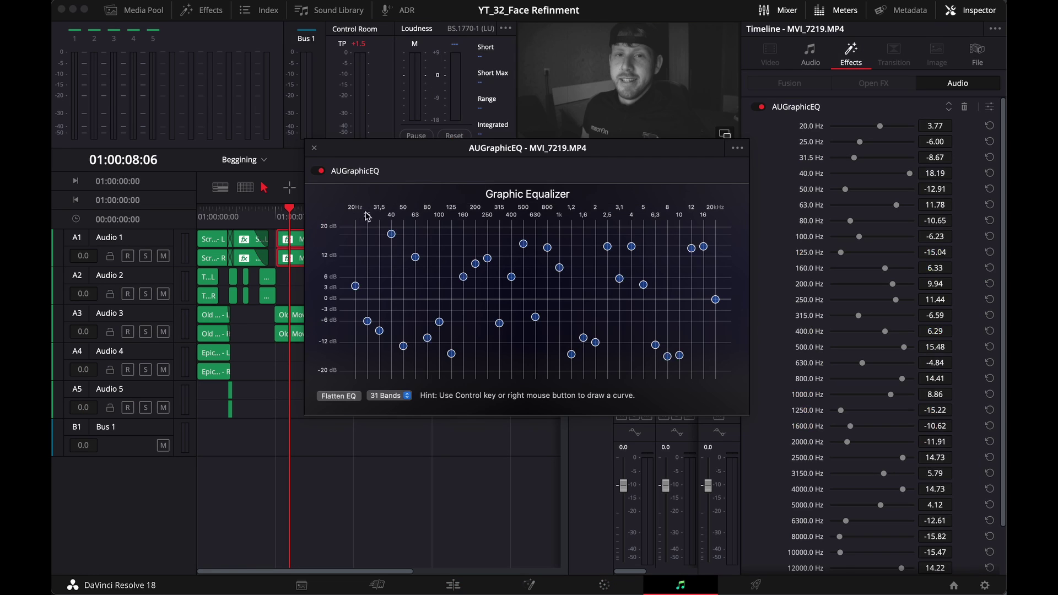
left_click_drag(510, 152, 377, 169)
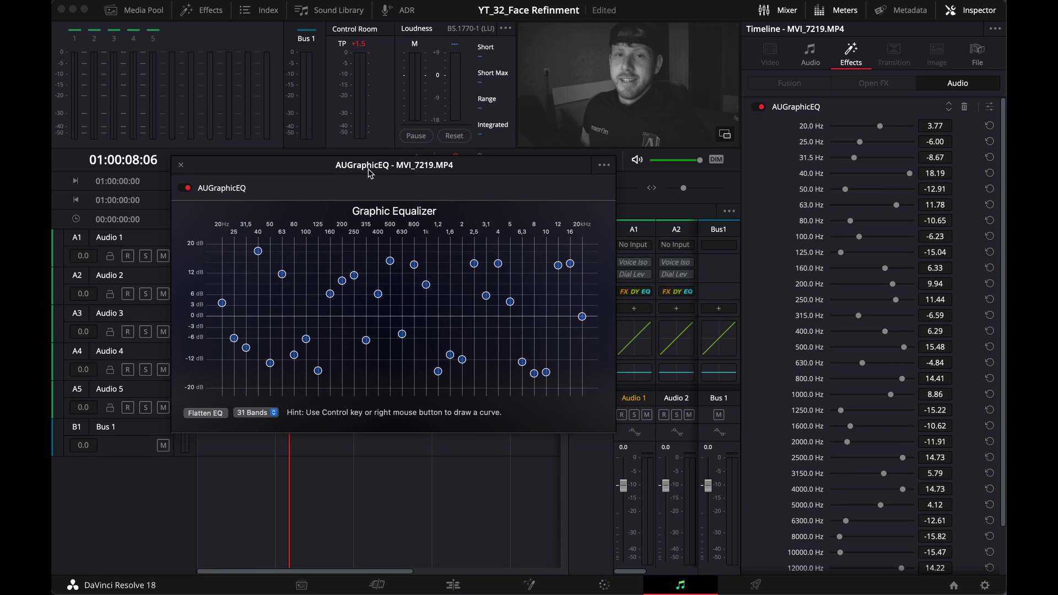
- Reposition the AUGraphicEQ window clear of the mixer and show the 31 EQ band values in the Inspector
left_click(202, 10)
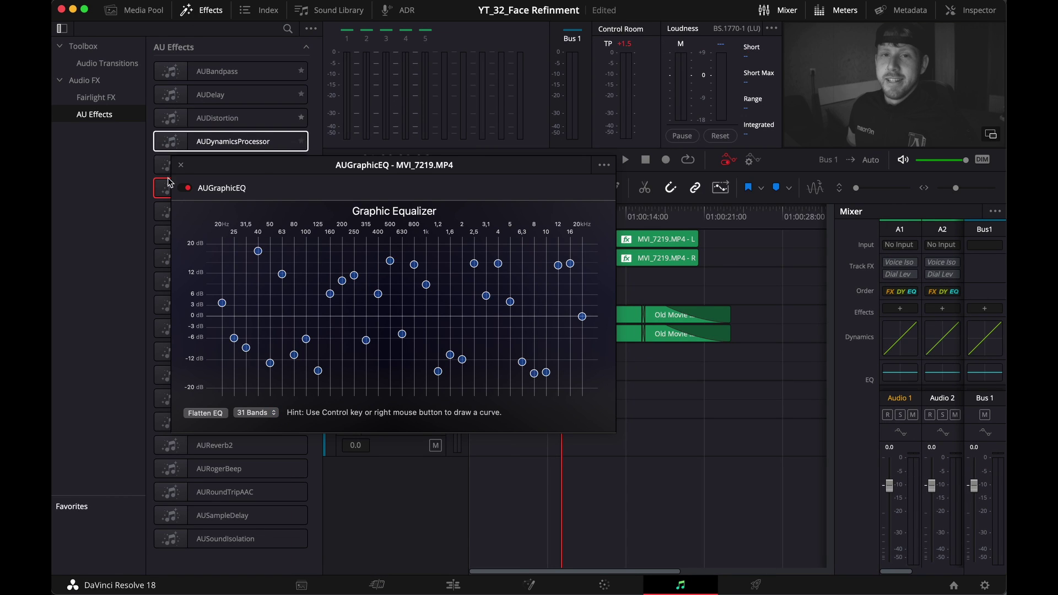
left_click_drag(279, 165, 579, 344)
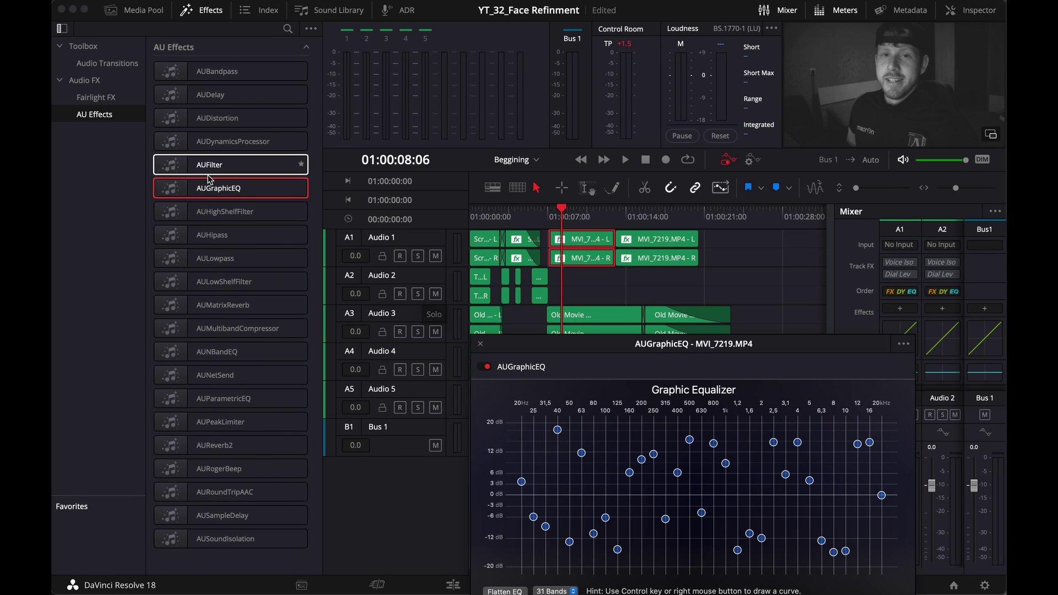
mouse_move(232, 188)
left_mouse_down()
mouse_move(559, 240)
mouse_move(563, 254)
mouse_move(565, 238)
mouse_move(246, 193)
left_mouse_up()
left_click_drag(641, 345, 470, 133)
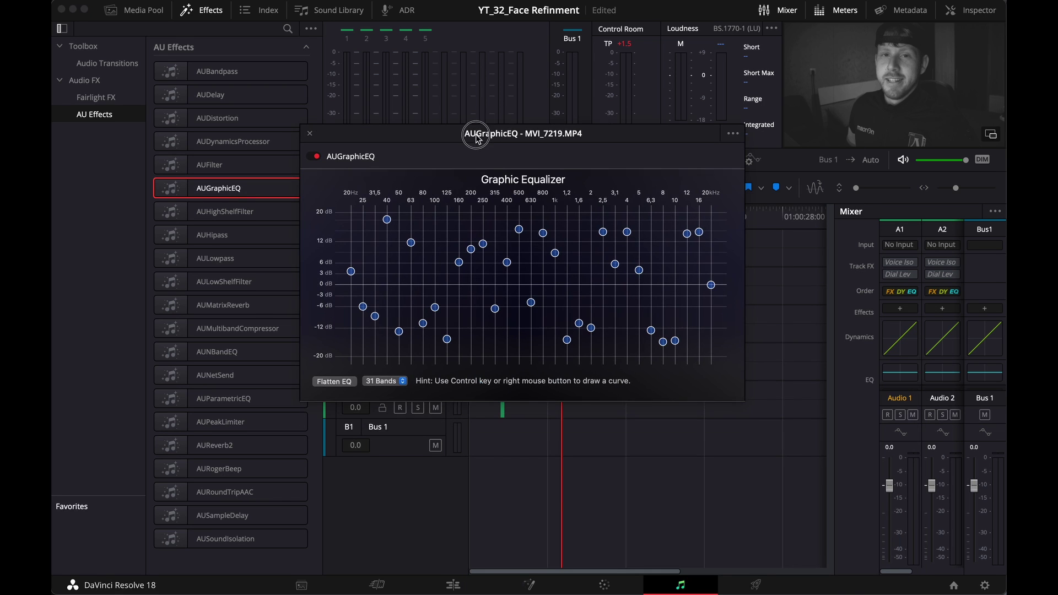
left_click(207, 10)
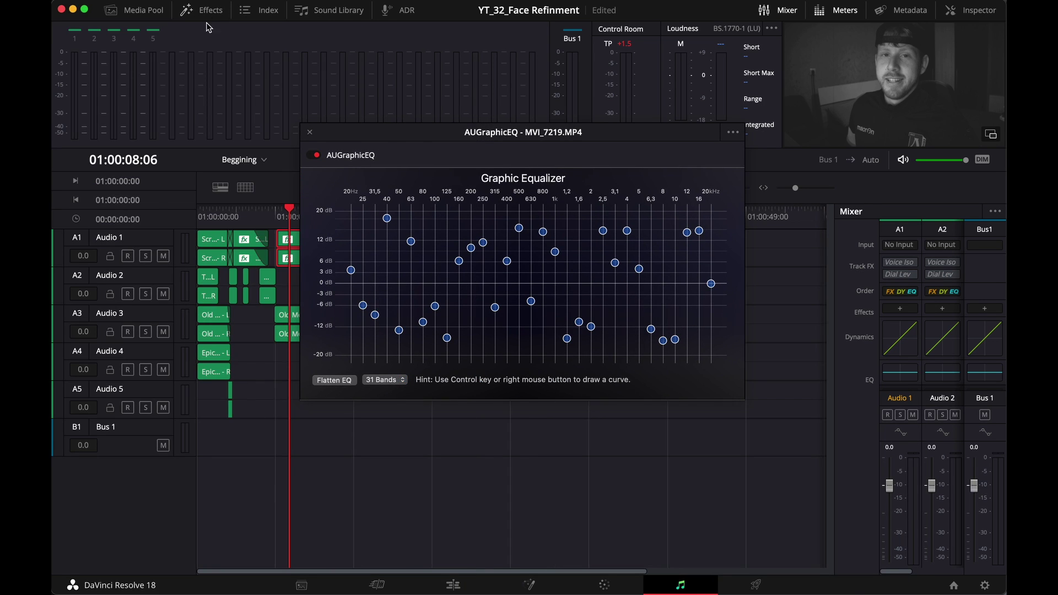
left_click_drag(390, 141, 322, 155)
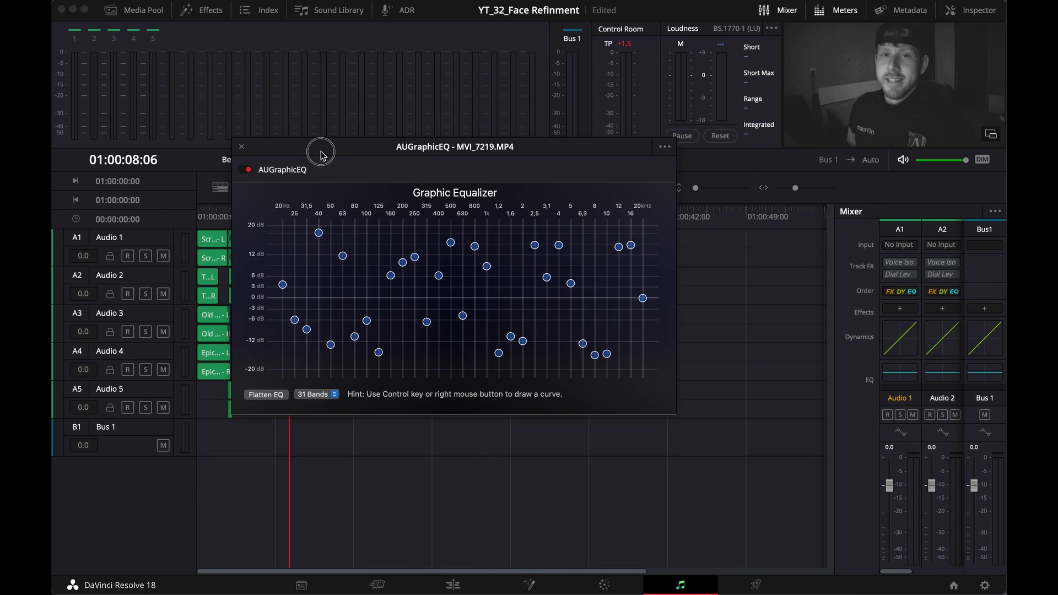
left_click(976, 9)
left_click_drag(557, 150, 602, 188)
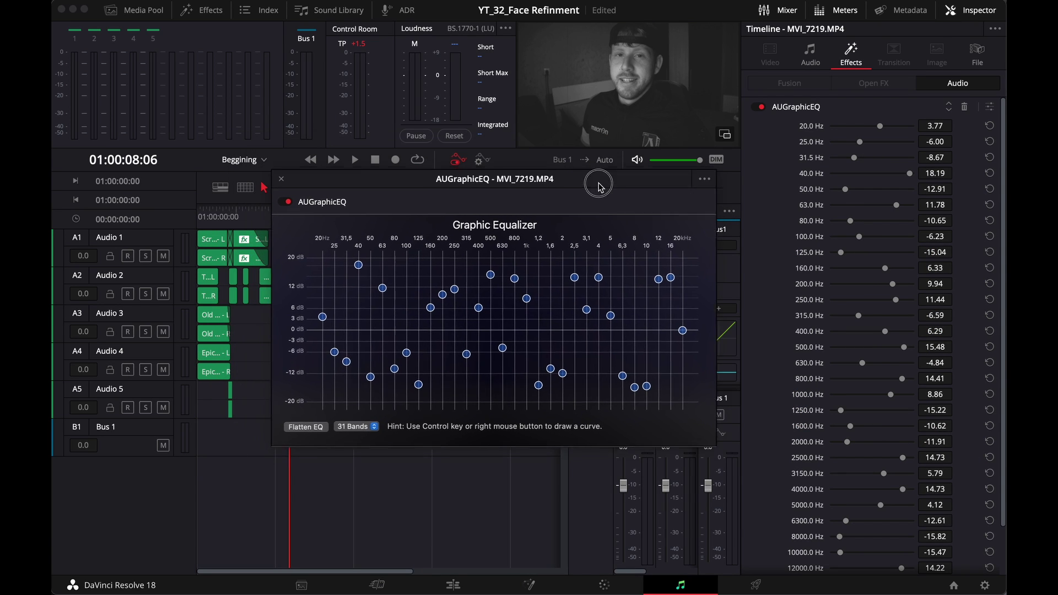
scroll(759, 280, "down", 2)
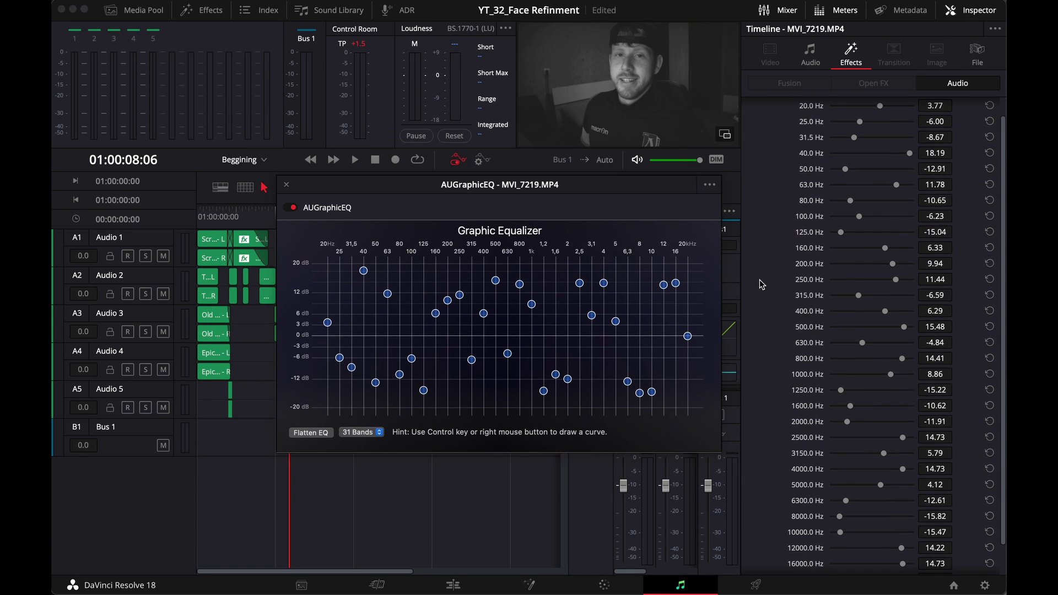